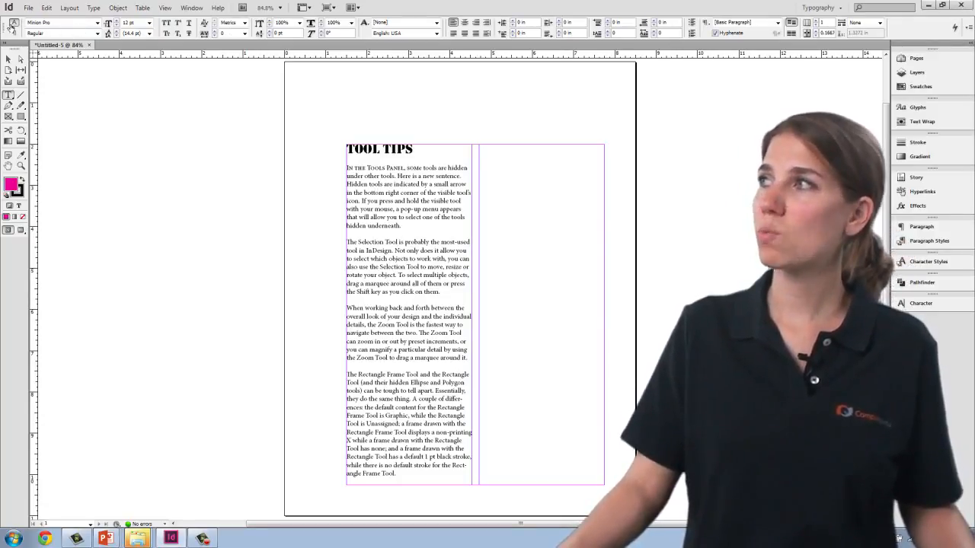
Compare the character and paragraph formatting controls, finishing with the paragraph controls shown first.
left_click(13, 34)
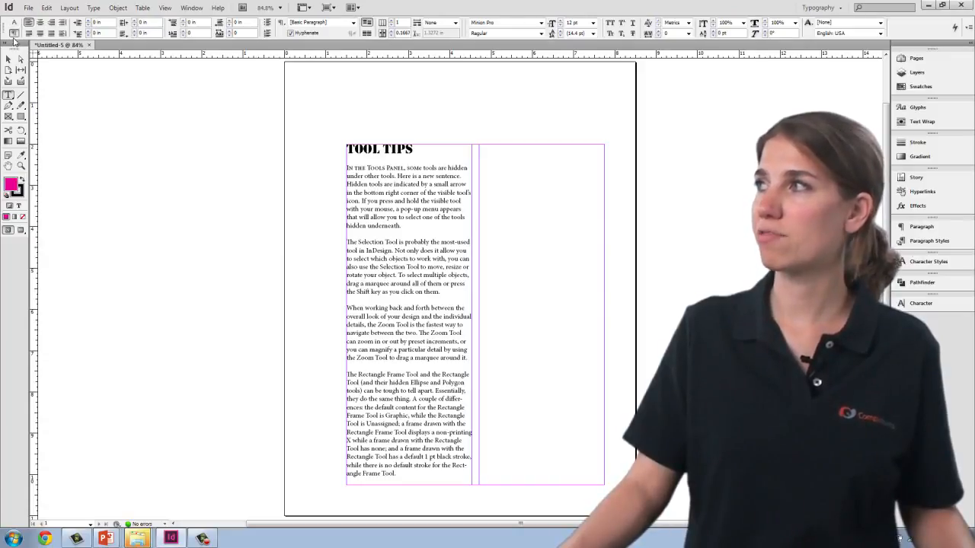
left_click(14, 23)
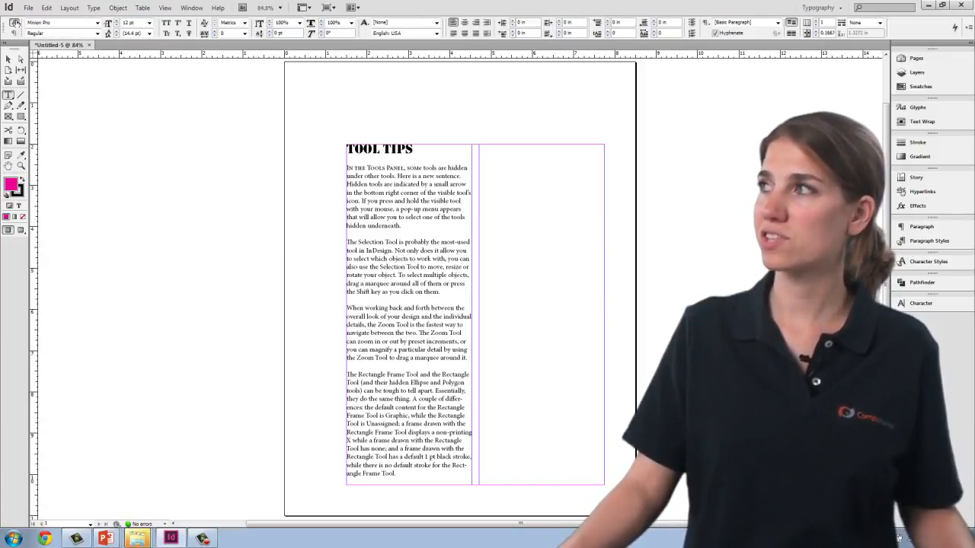
left_click(14, 34)
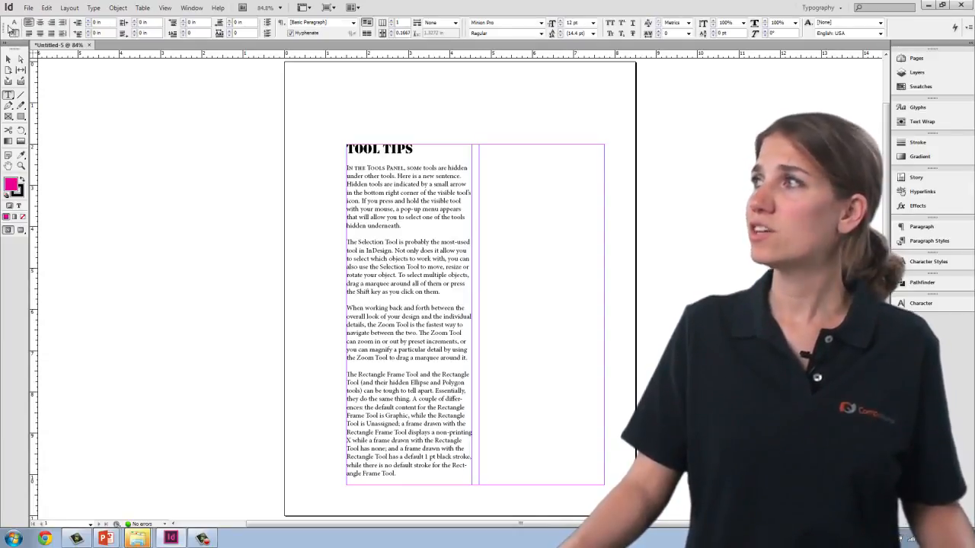
left_click(14, 24)
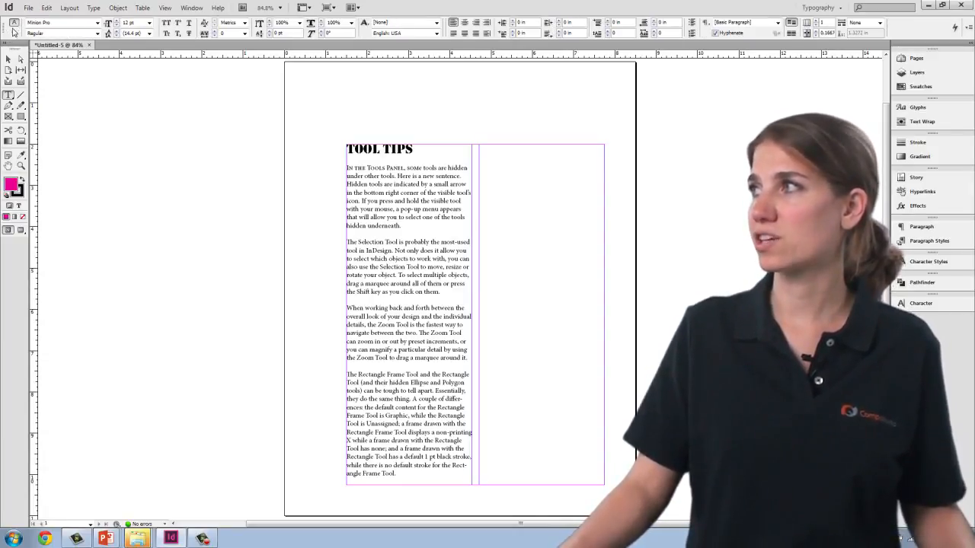
left_click(14, 34)
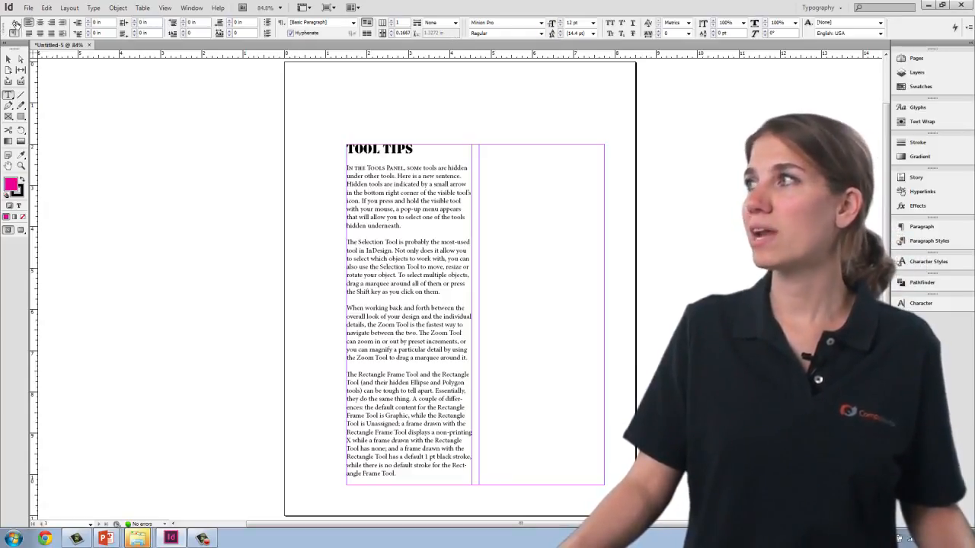
left_click(15, 22)
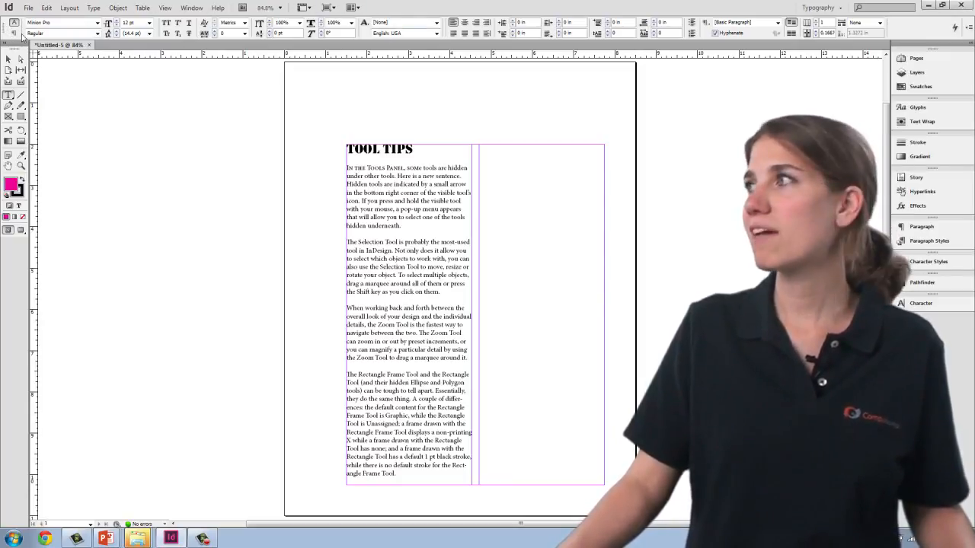
left_click(14, 34)
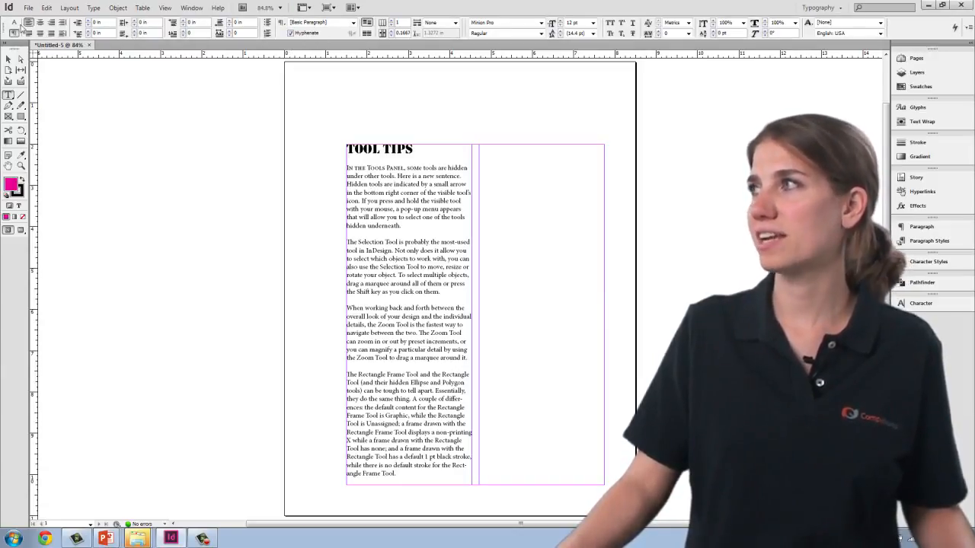
left_click(11, 23)
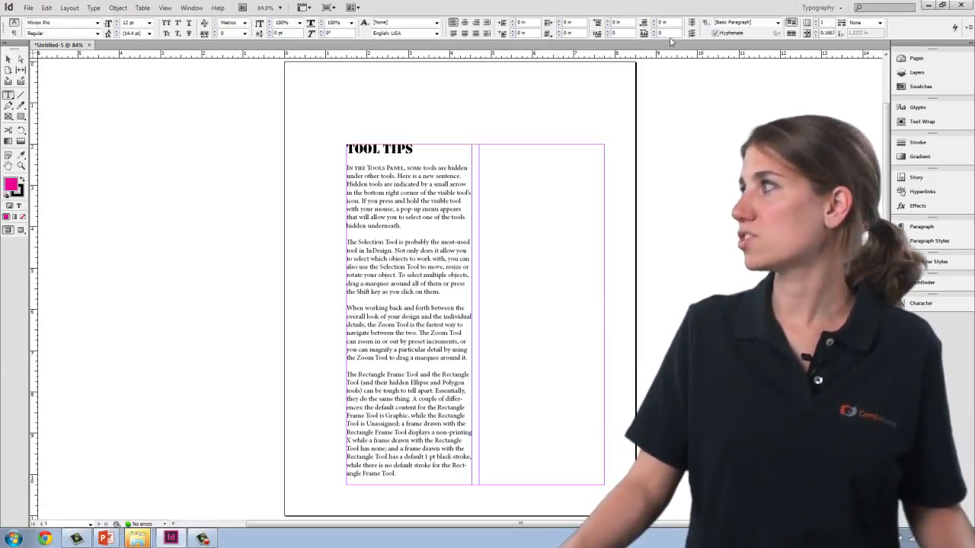
left_click(14, 34)
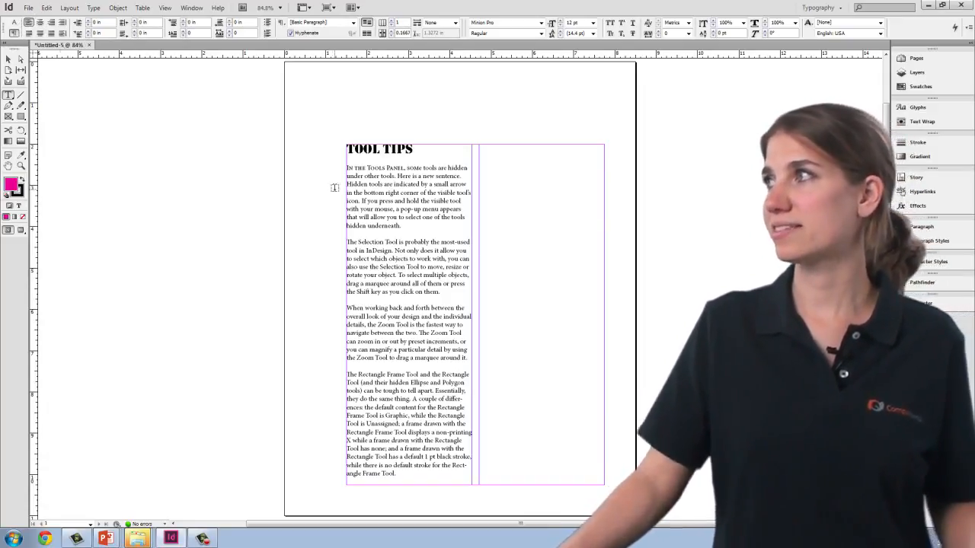
left_click(372, 199)
key("alt+a")
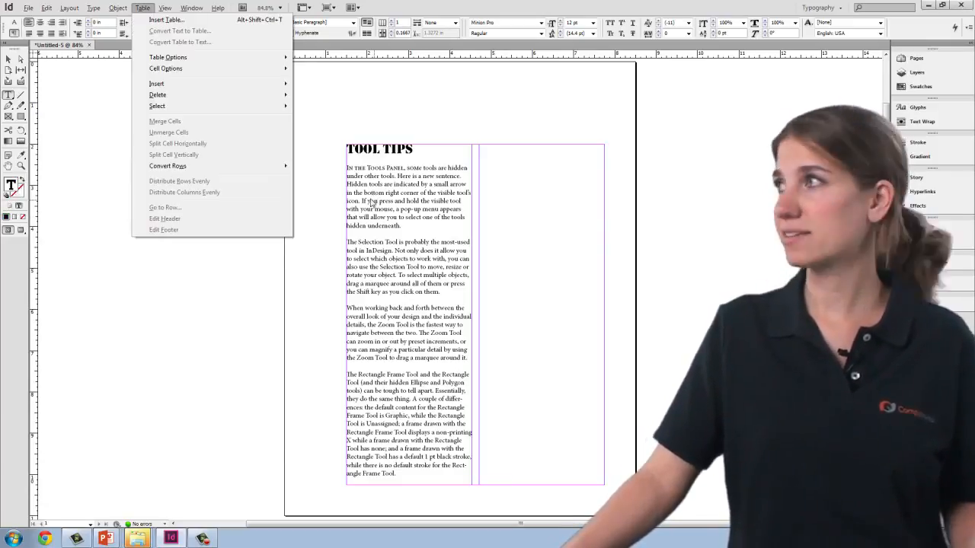
left_click(380, 207)
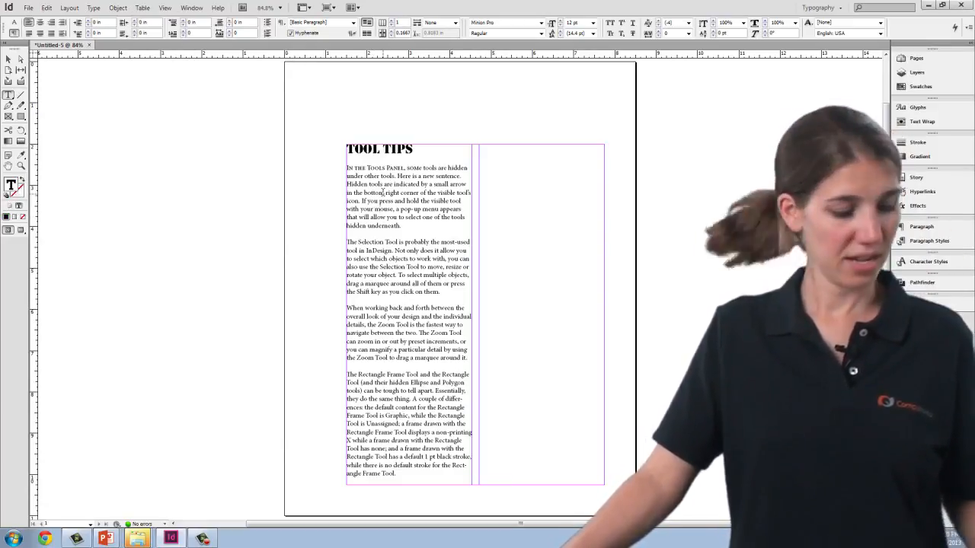
key("Escape")
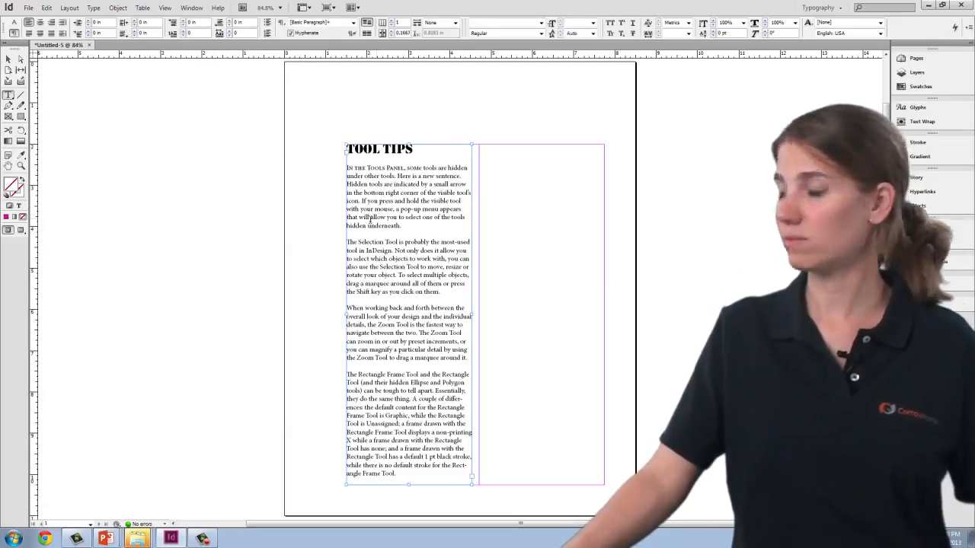
Align all the text in the Tool Tips frame to the right.
left_click(375, 217)
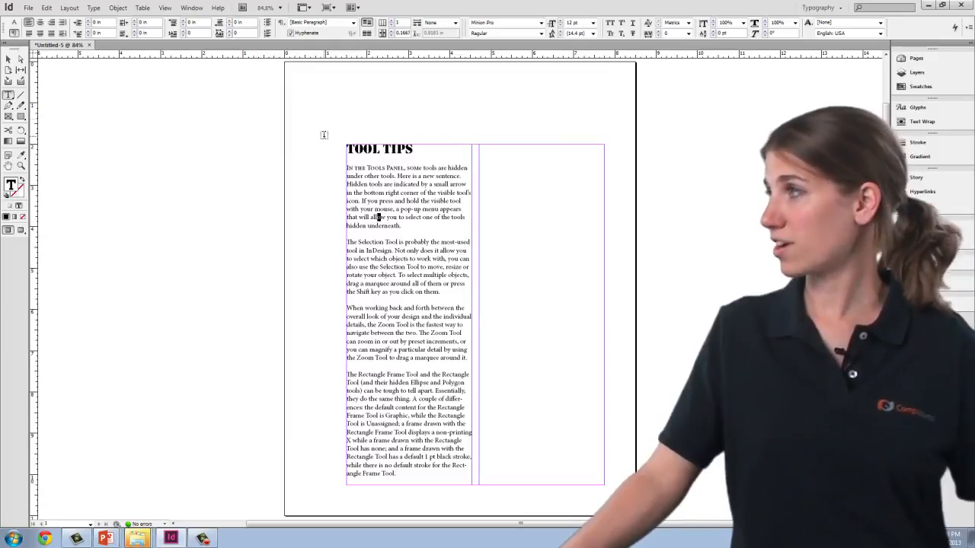
key("ctrl+a")
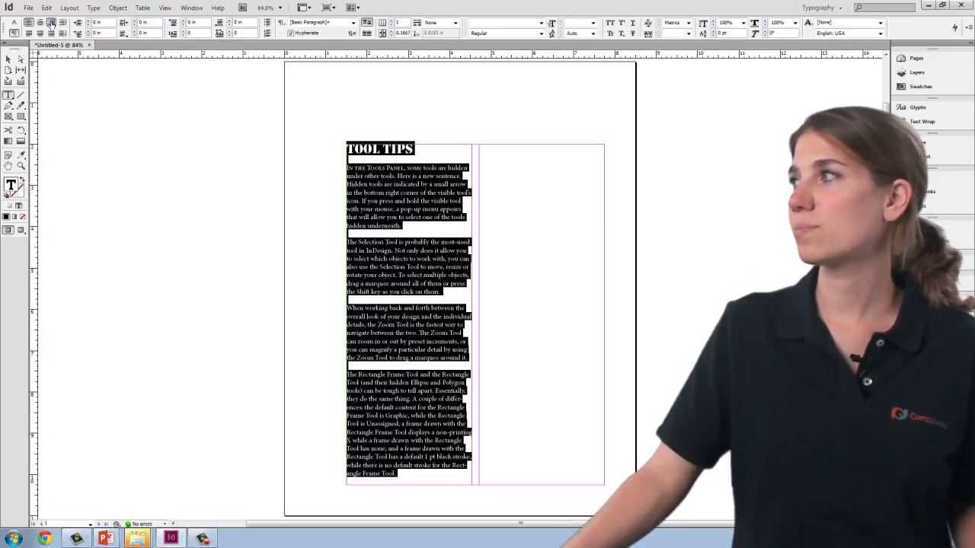
left_click(51, 23)
left_click(390, 179)
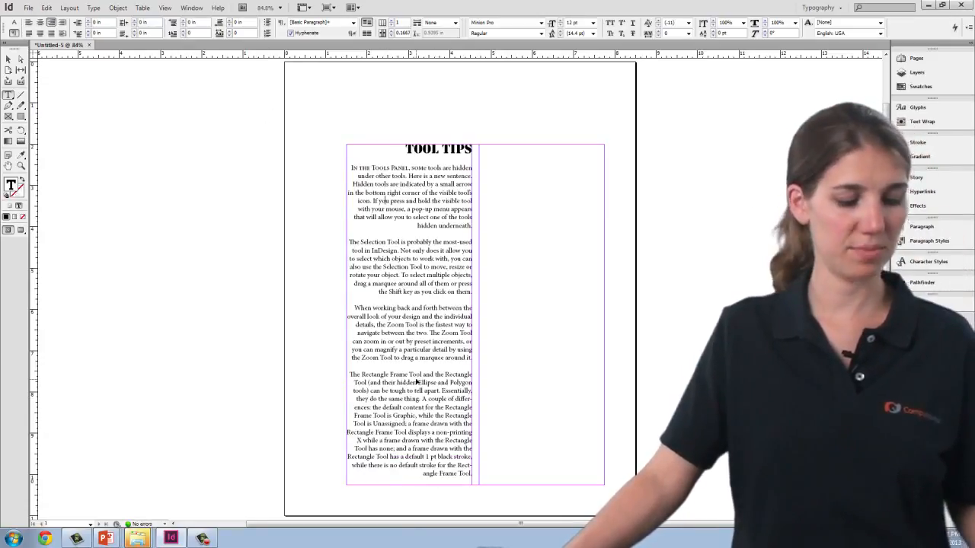
Align all the text in the frame left, and justify it with the last lines aligned left.
key("ctrl+a")
key("ctrl+shift+l")
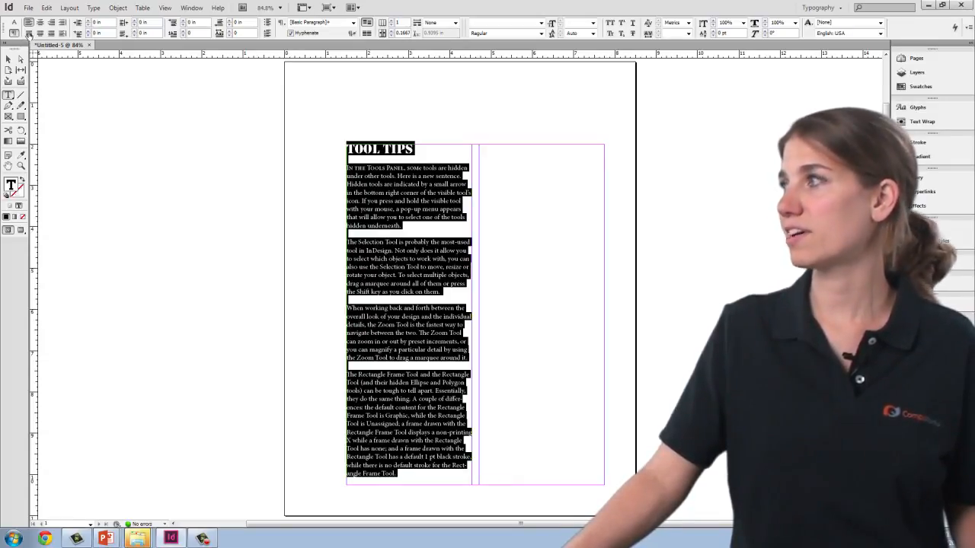
left_click(28, 34)
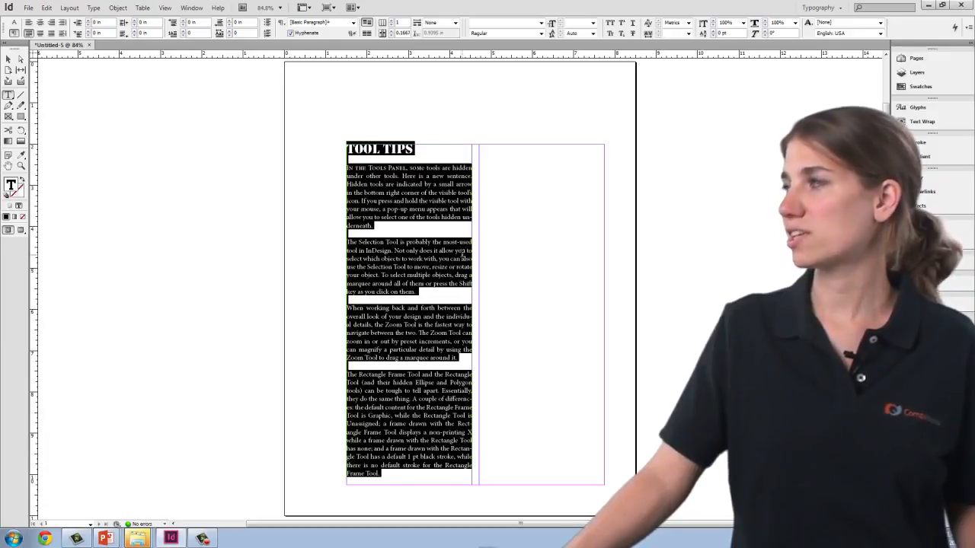
Justify the Selection Tool paragraph with its last line centered.
left_click(460, 183)
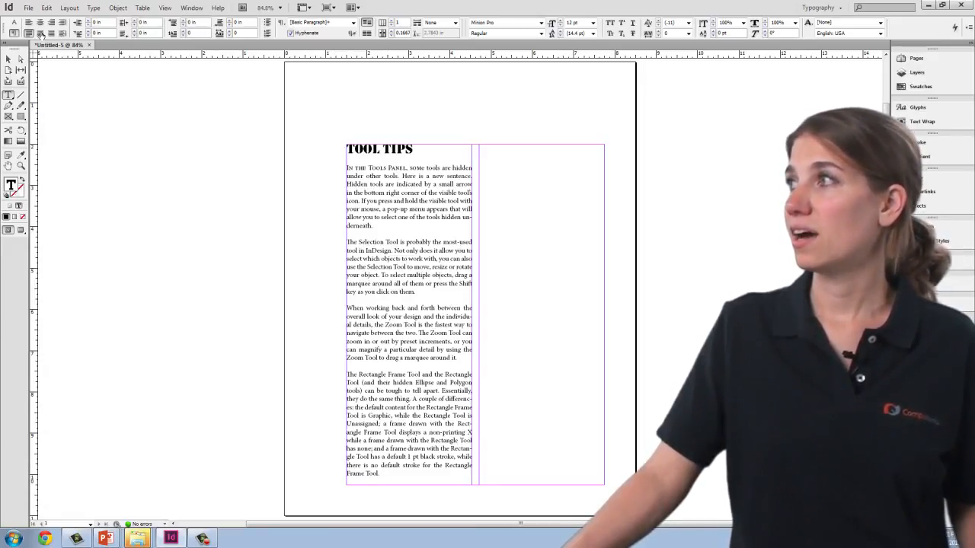
left_click(40, 34)
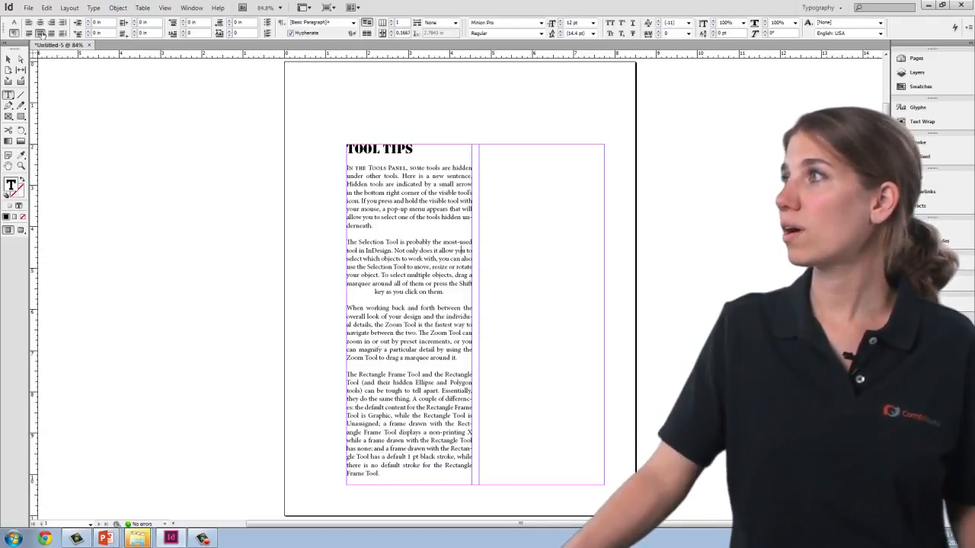
Justify every line of all the text in the frame, including the heading and last lines.
left_click(398, 217)
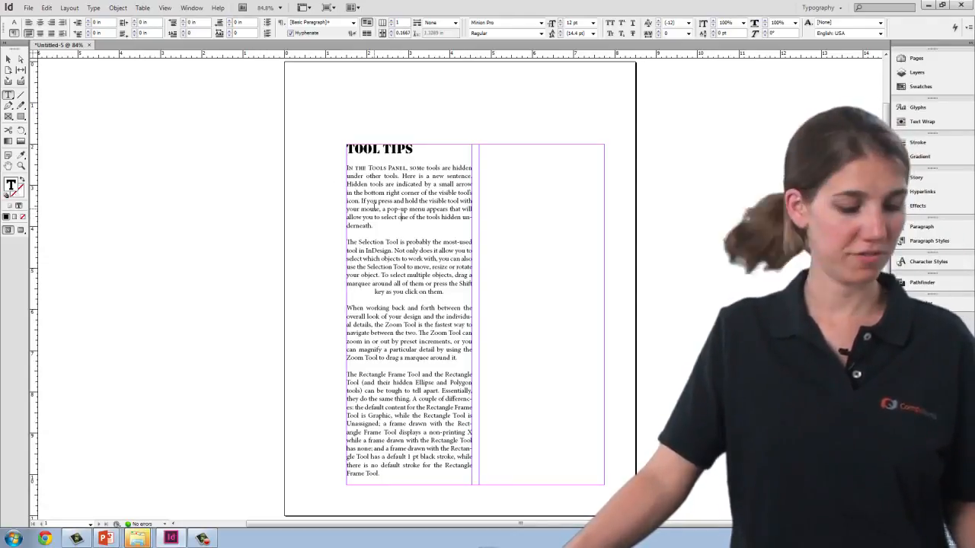
key("ctrl+a")
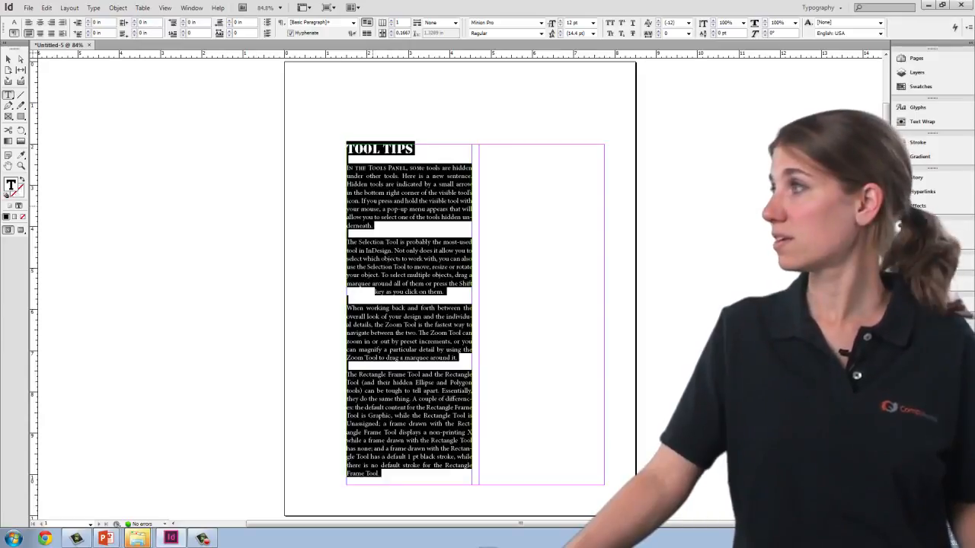
left_click(50, 34)
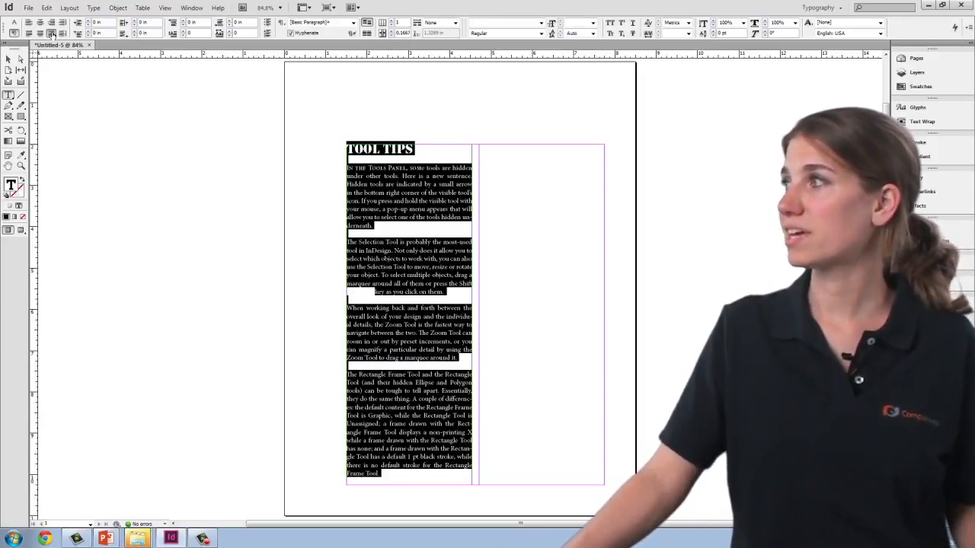
left_click(436, 183)
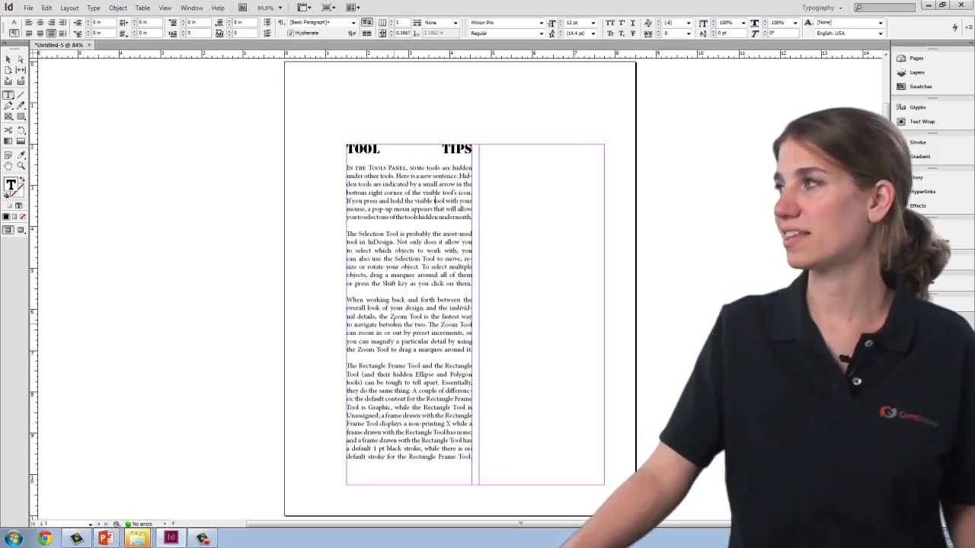
Return all the text in the frame to justified with the last lines aligned left.
key("ctrl+a")
key("ctrl+shift+l")
left_click(386, 324)
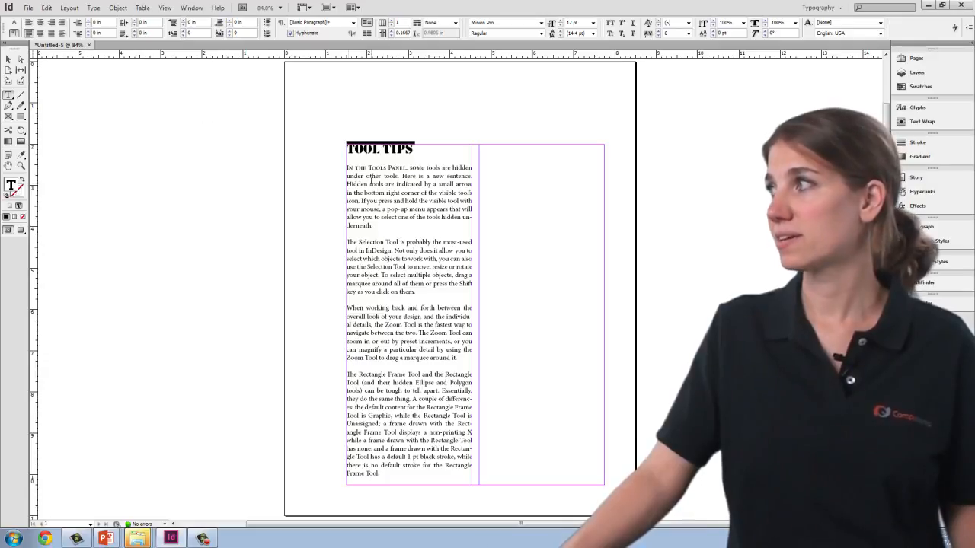
Give the first body paragraph a drop cap three lines deep and one character wide.
left_click(348, 169)
left_click(348, 167)
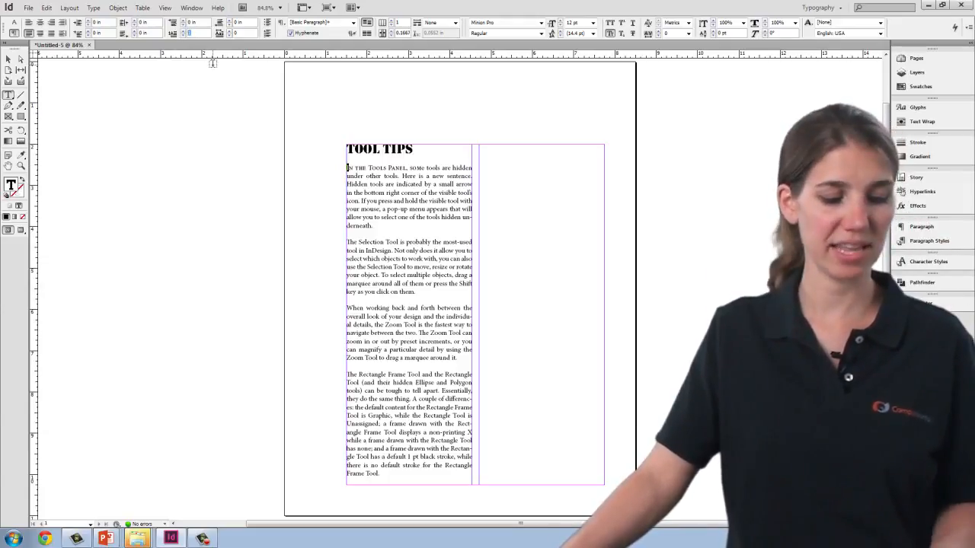
type("3")
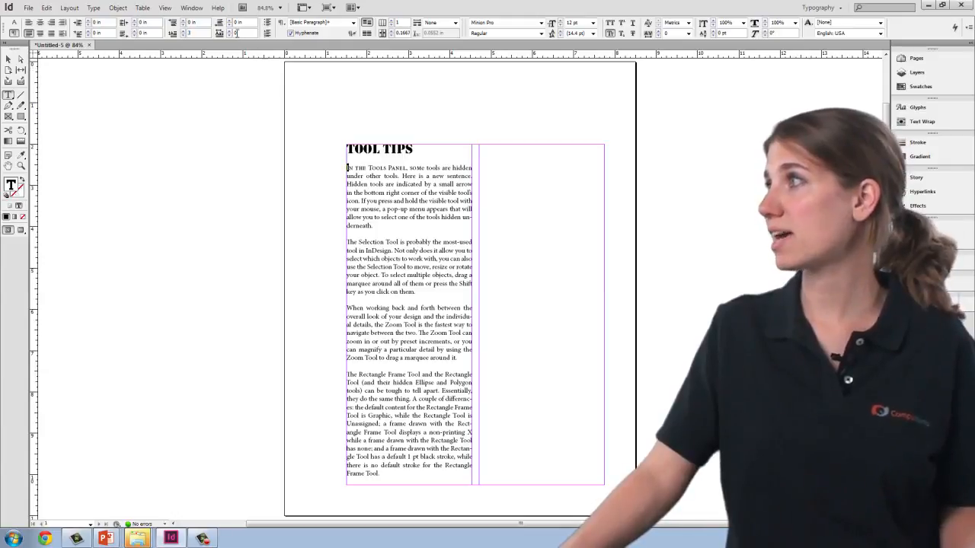
left_click(220, 34)
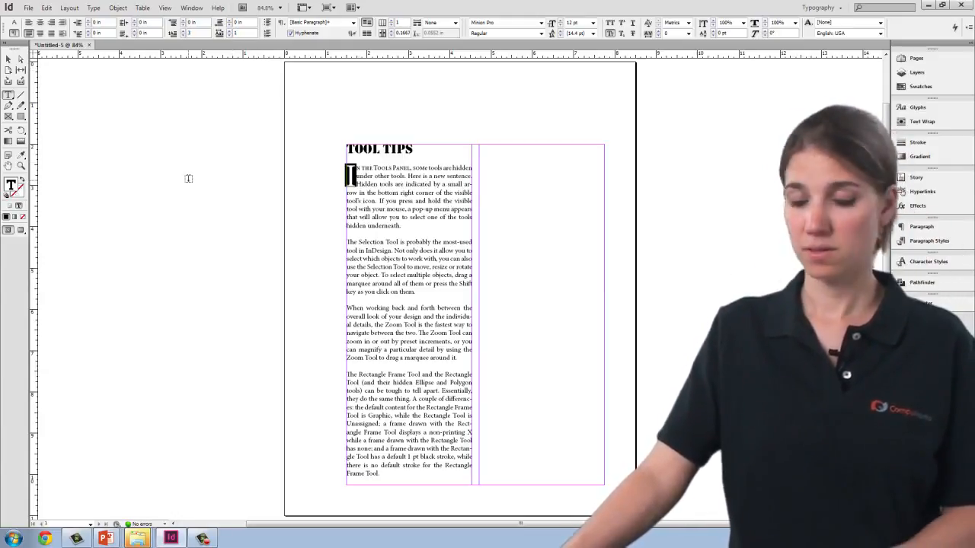
left_click(385, 200)
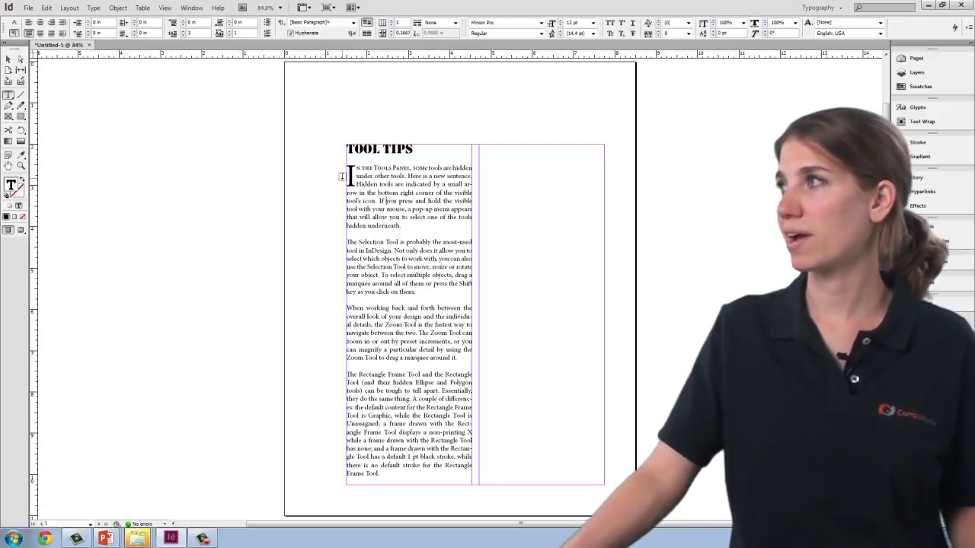
Extend the first body paragraph's drop cap to 2 characters so it covers the word "In".
left_click_drag(347, 174, 361, 166)
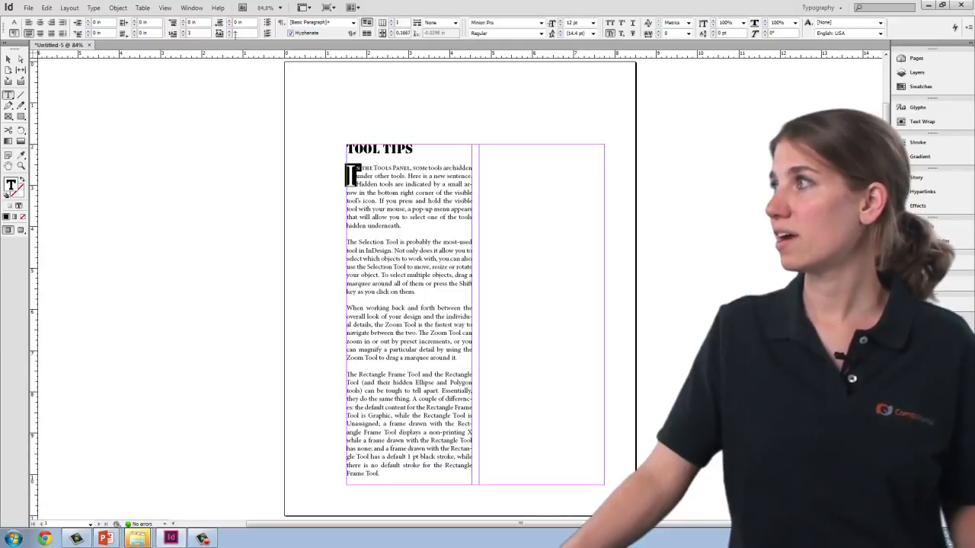
type("2")
key("Return")
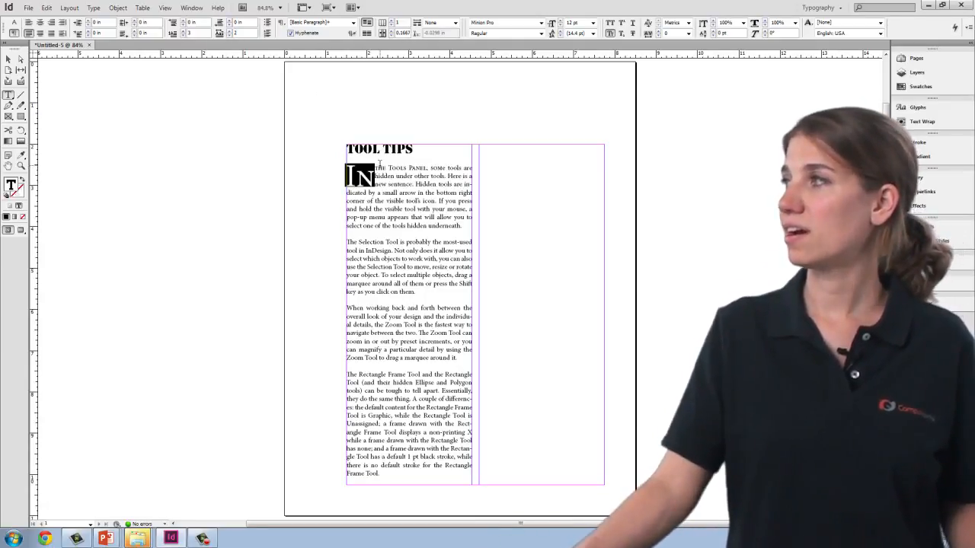
left_click(378, 163)
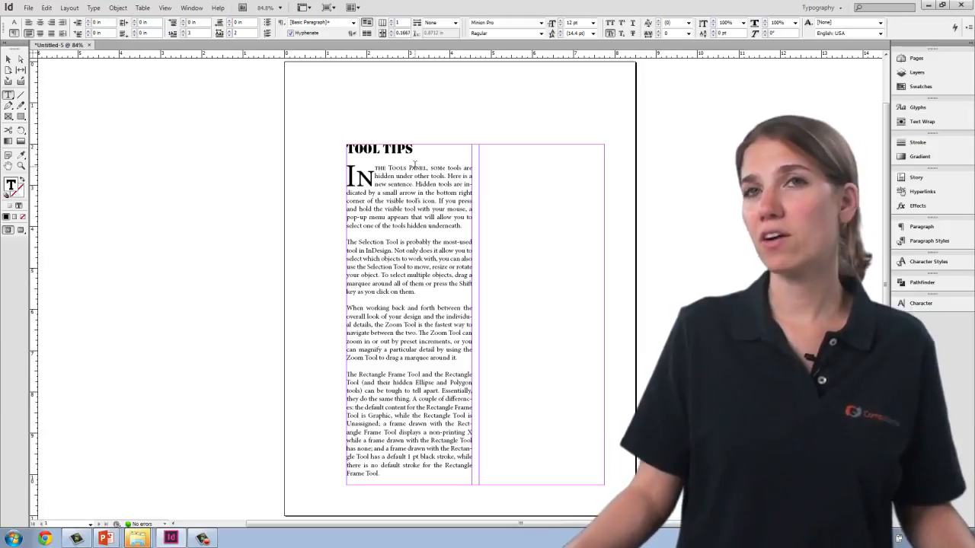
Bring up the full Paragraph settings and review the additional paragraph options, such as justification and keep options.
left_click(192, 8)
mouse_move(213, 262)
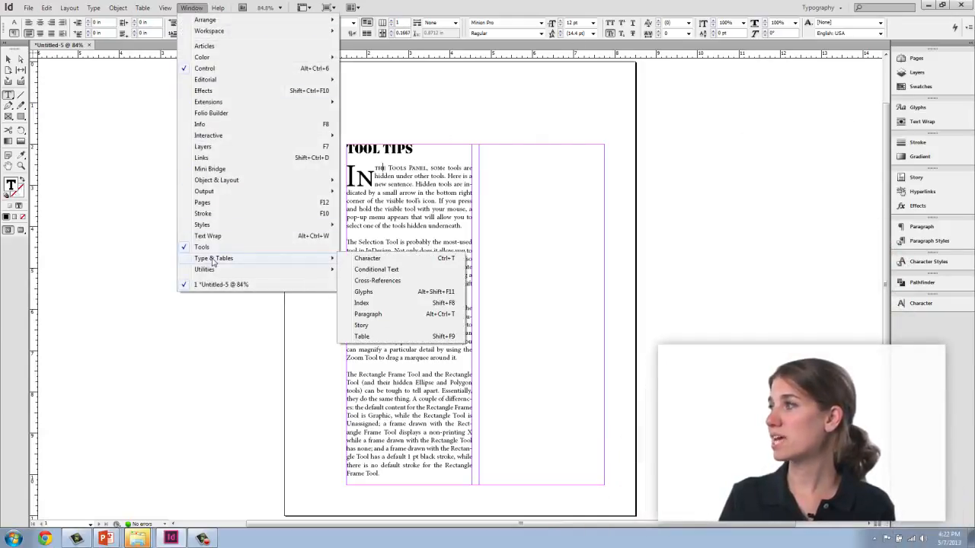
left_click(375, 315)
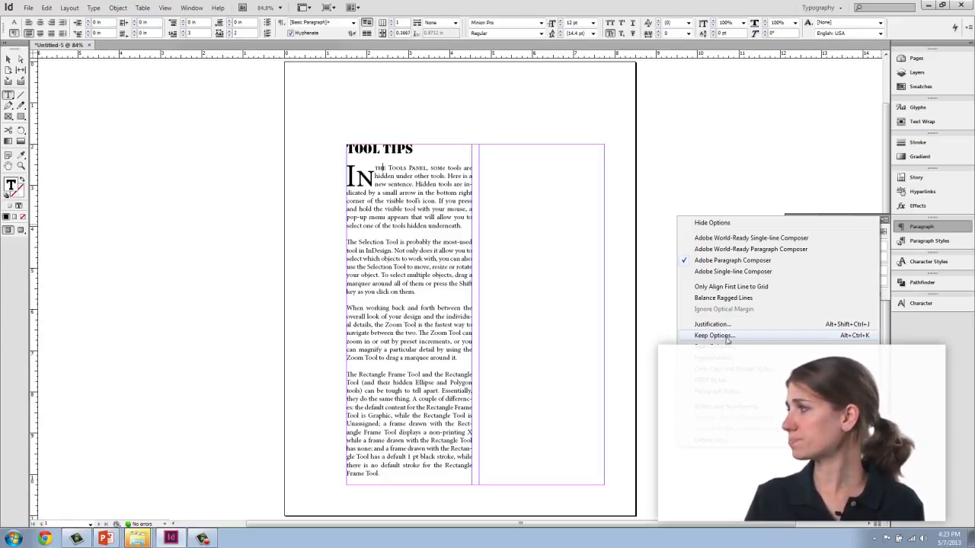
left_click(714, 176)
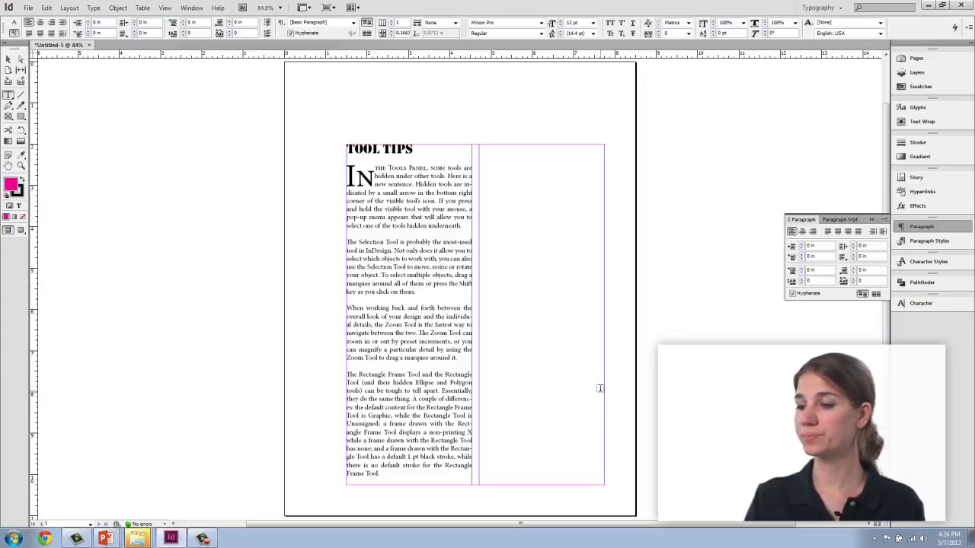